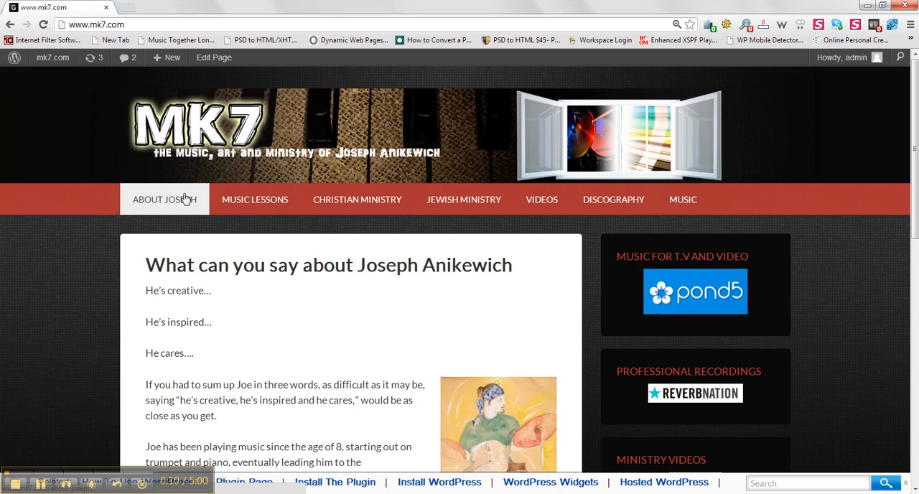
# Step: Open the Genesis theme settings from the site's dashboard and look through the available options
pyautogui.moveTo(481, 208)
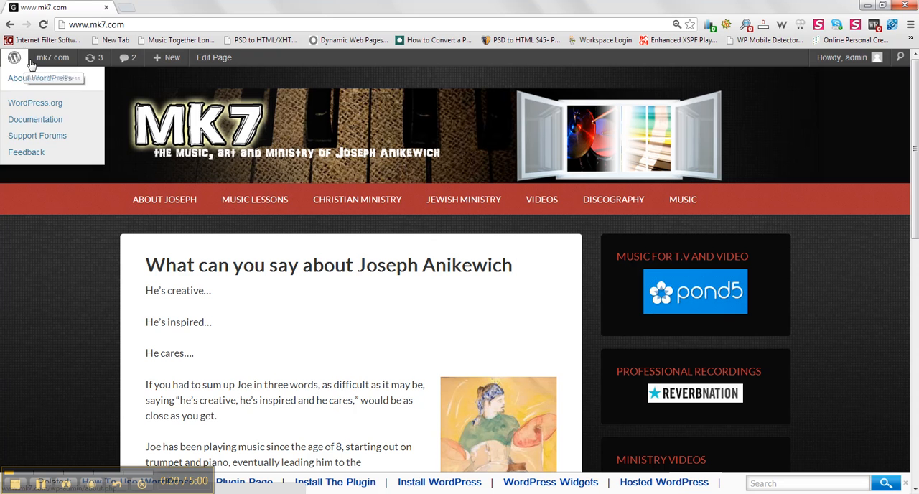
pyautogui.moveTo(46, 63)
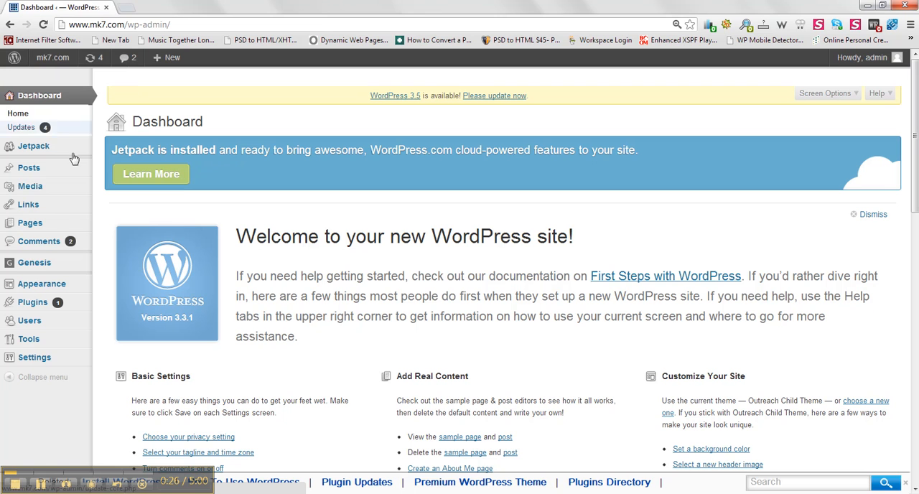
pyautogui.moveTo(75, 268)
pyautogui.click(112, 268)
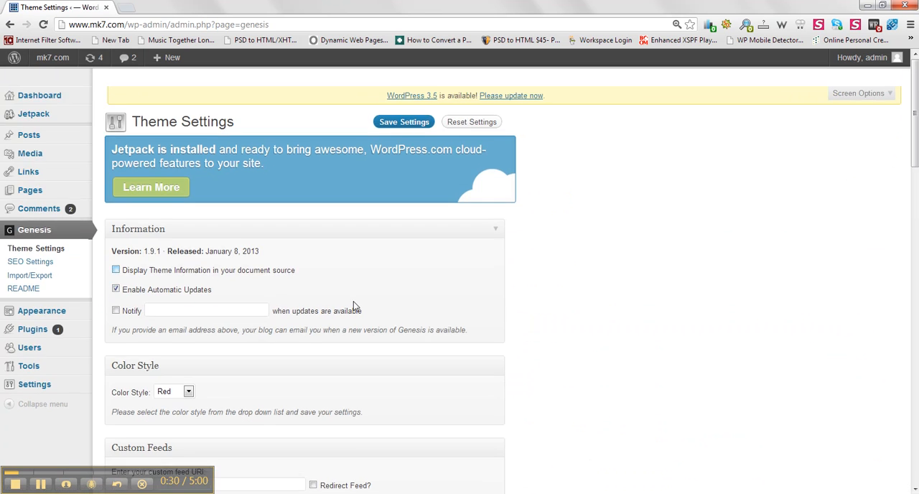
pyautogui.moveTo(916, 135); pyautogui.dragTo(854, 102)
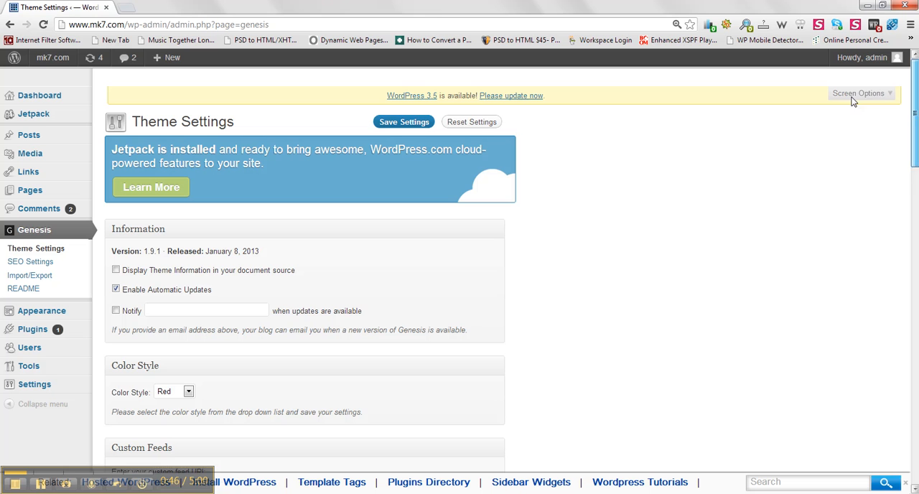
# Step: Open the menu management page and review the Main menu's items and the pages available to add
pyautogui.moveTo(76, 316)
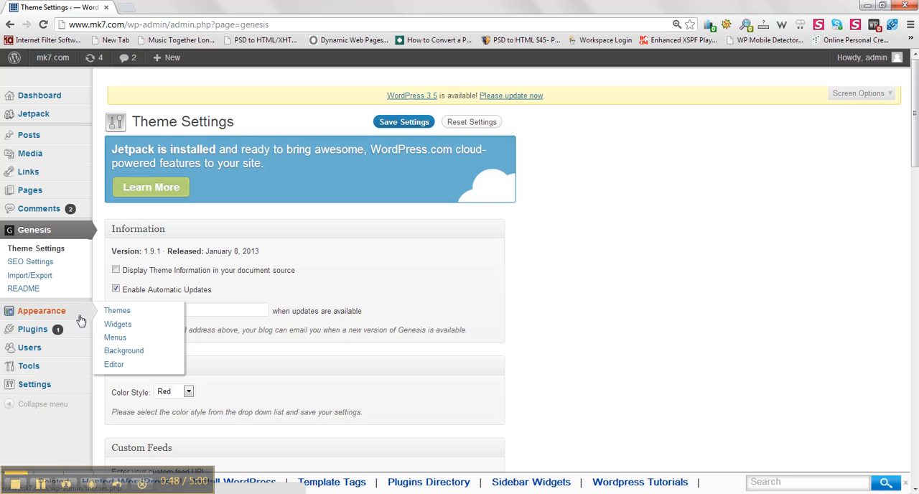
pyautogui.click(116, 339)
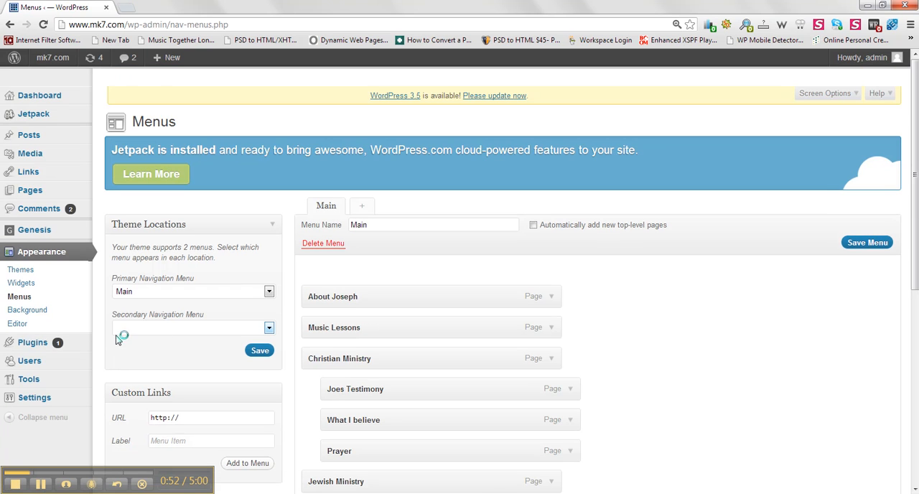
pyautogui.moveTo(915, 144); pyautogui.dragTo(910, 303)
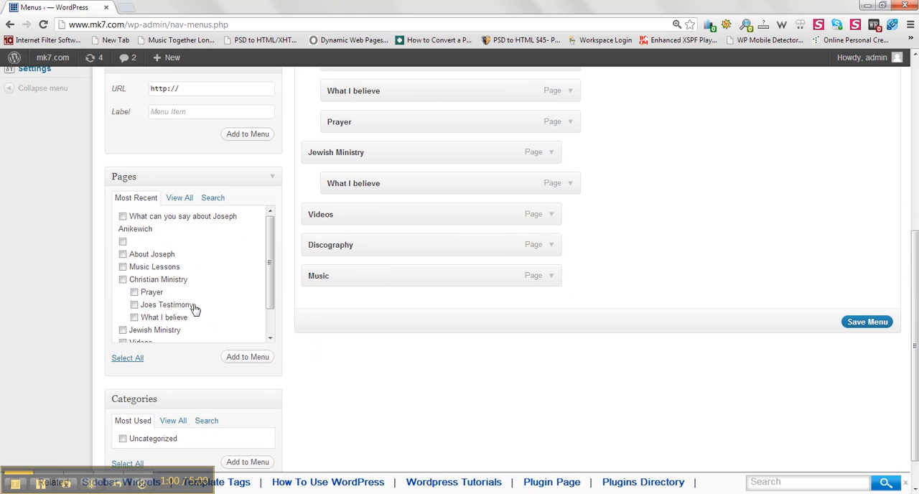
pyautogui.moveTo(271, 259); pyautogui.dragTo(266, 237)
pyautogui.moveTo(913, 287); pyautogui.dragTo(728, 148)
# Step: Create a new navigation menu named Secondary, dismissing the antivirus alert
pyautogui.click(364, 134)
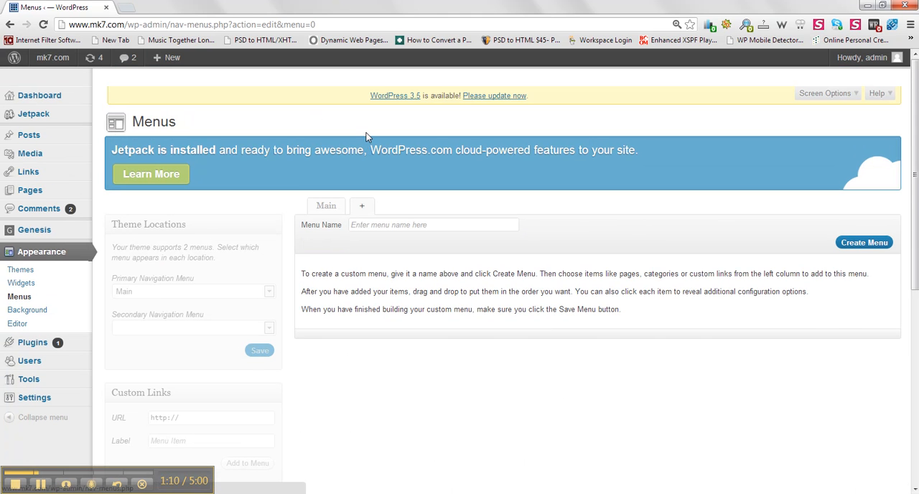
pyautogui.click(382, 227)
pyautogui.write('Secondary')
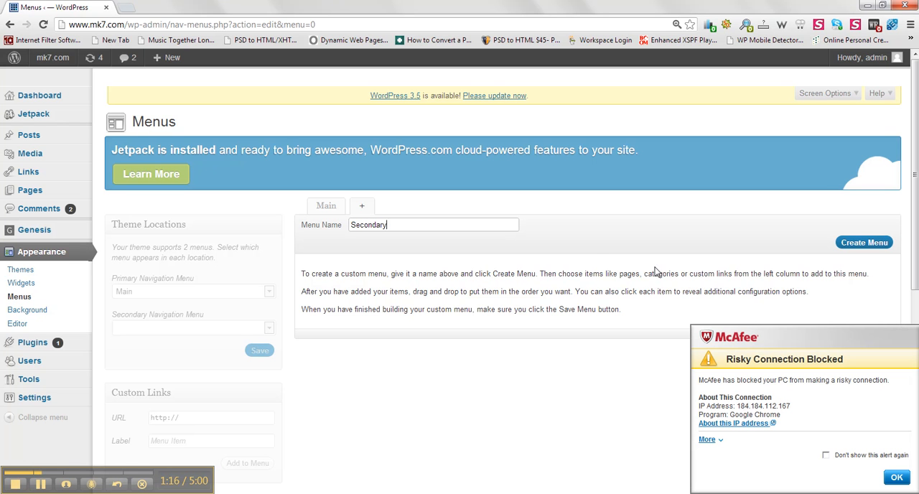
pyautogui.click(898, 478)
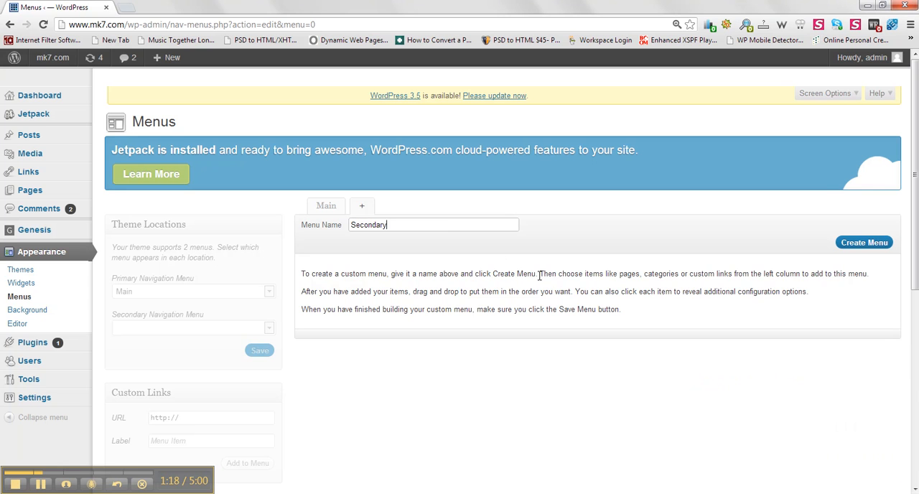
pyautogui.click(864, 244)
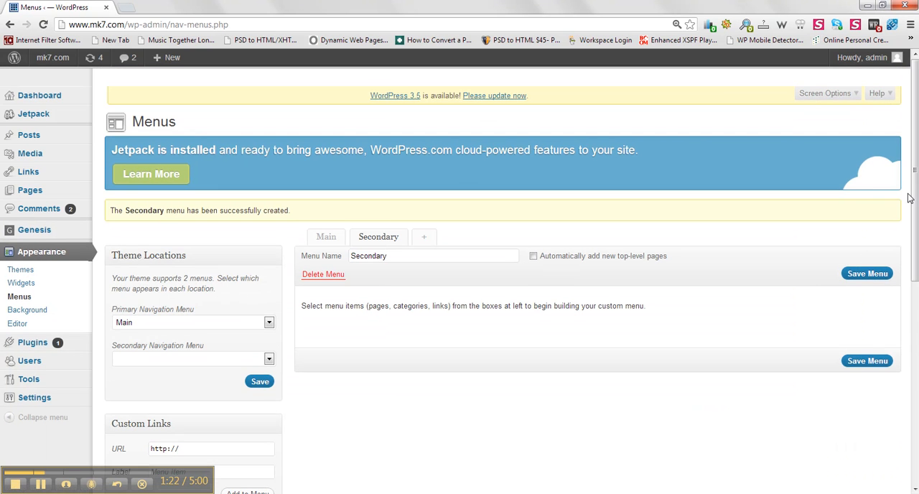
# Step: Add the Music Lessons page to the Secondary menu
pyautogui.scroll(-2, 908, 215)
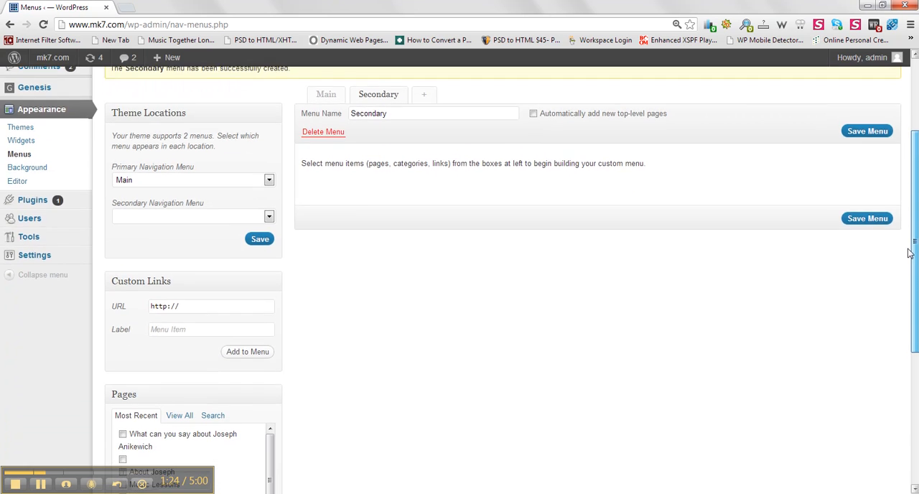
pyautogui.scroll(-2, 909, 253)
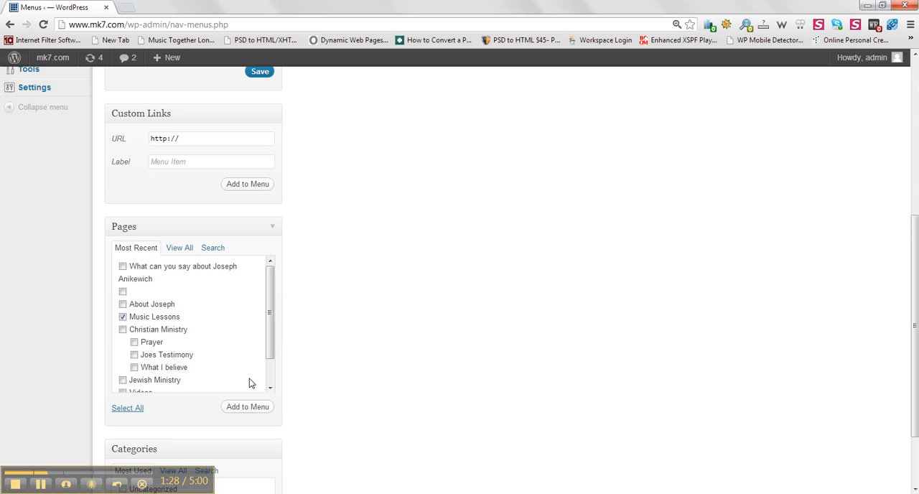
pyautogui.click(258, 407)
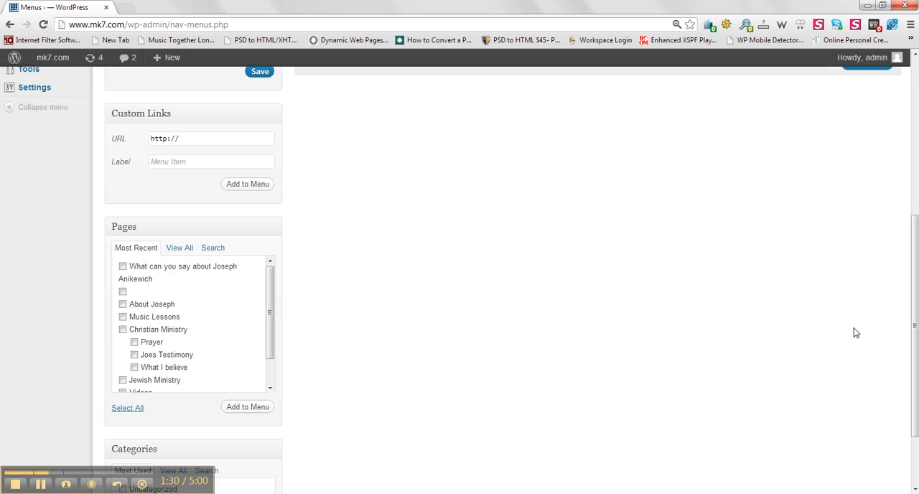
# Step: Add the About page to the Secondary menu, place it above Music Lessons and save the menu
pyautogui.moveTo(915, 370); pyautogui.dragTo(896, 349)
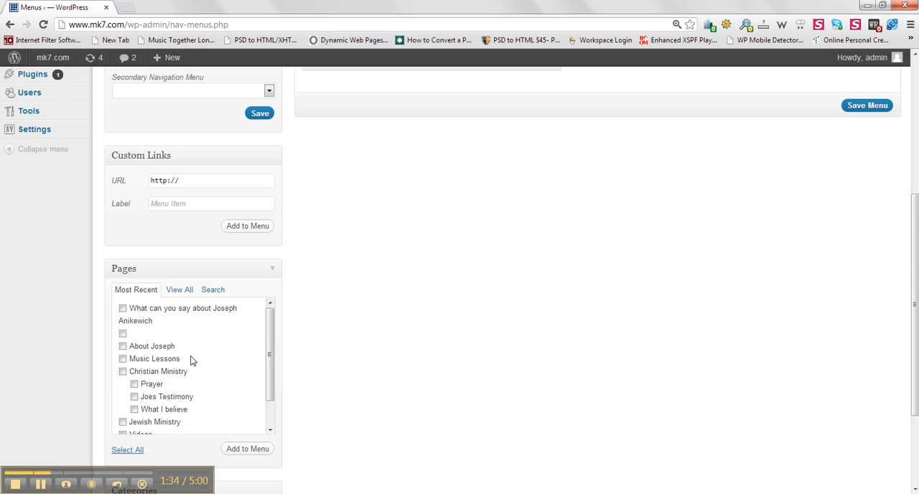
pyautogui.click(123, 346)
pyautogui.click(260, 453)
pyautogui.moveTo(916, 380); pyautogui.dragTo(906, 242)
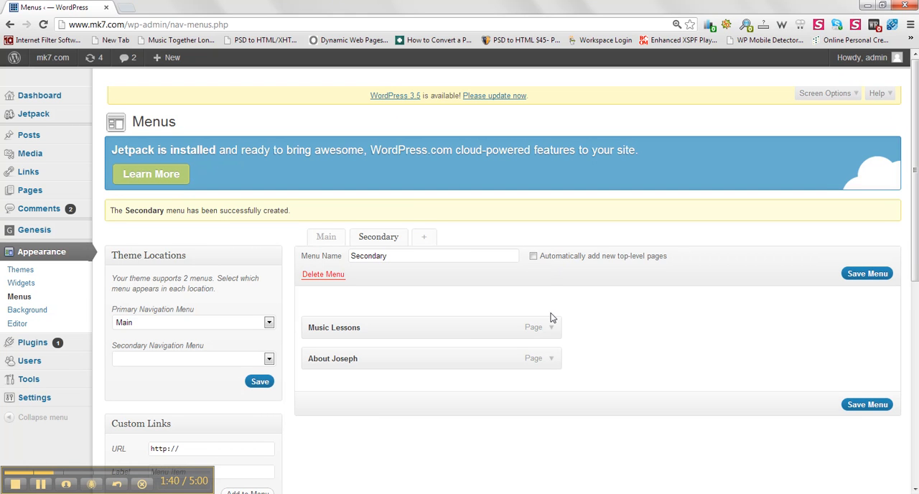
pyautogui.moveTo(485, 332); pyautogui.dragTo(419, 363)
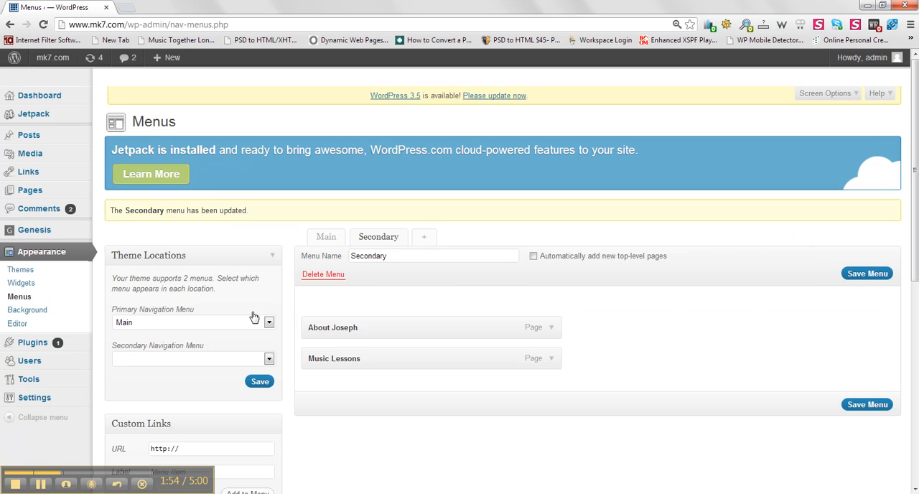
# Step: Assign Secondary as the theme's primary navigation menu, save, and view the live site's navigation bar
pyautogui.click(269, 323)
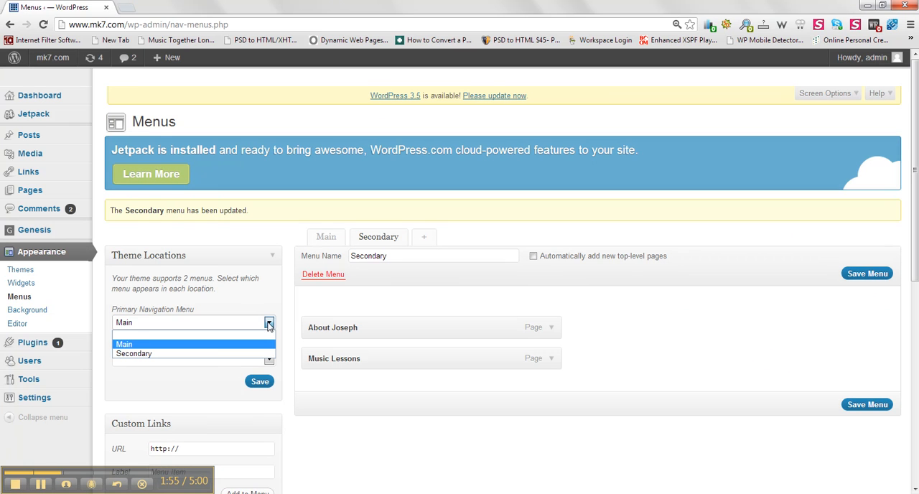
pyautogui.click(220, 353)
pyautogui.click(261, 384)
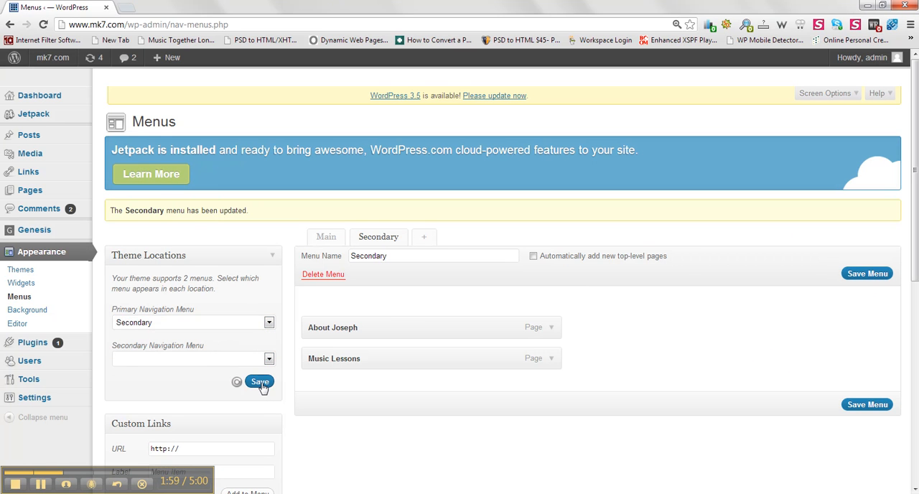
pyautogui.click(54, 62)
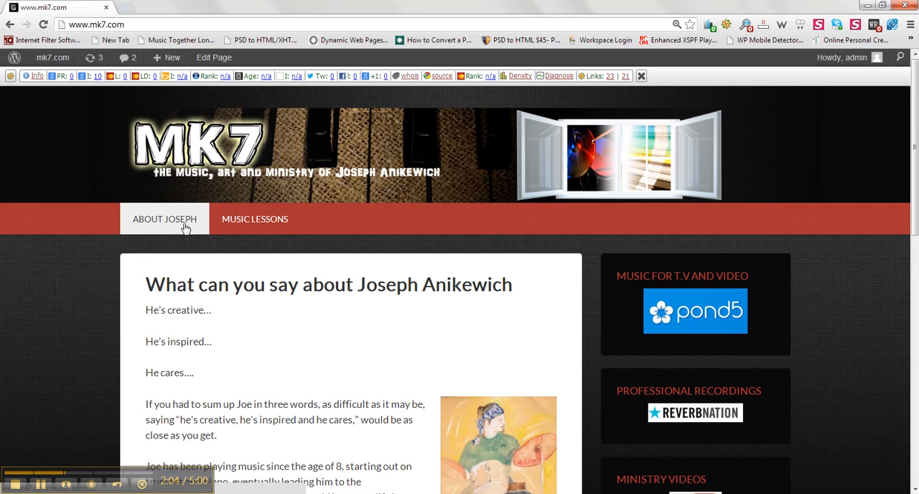
pyautogui.click(642, 77)
# Step: Set the theme's primary navigation menu back to Main, save, and view the live site again
pyautogui.moveTo(50, 58)
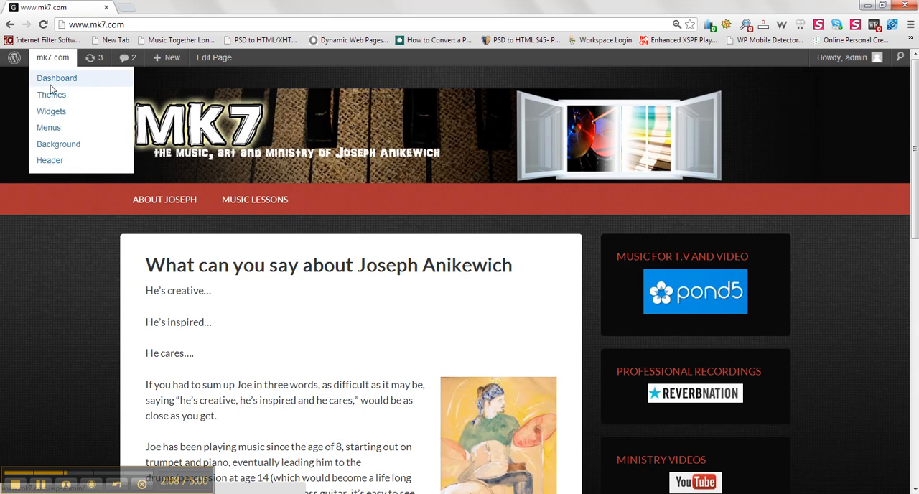
pyautogui.click(50, 128)
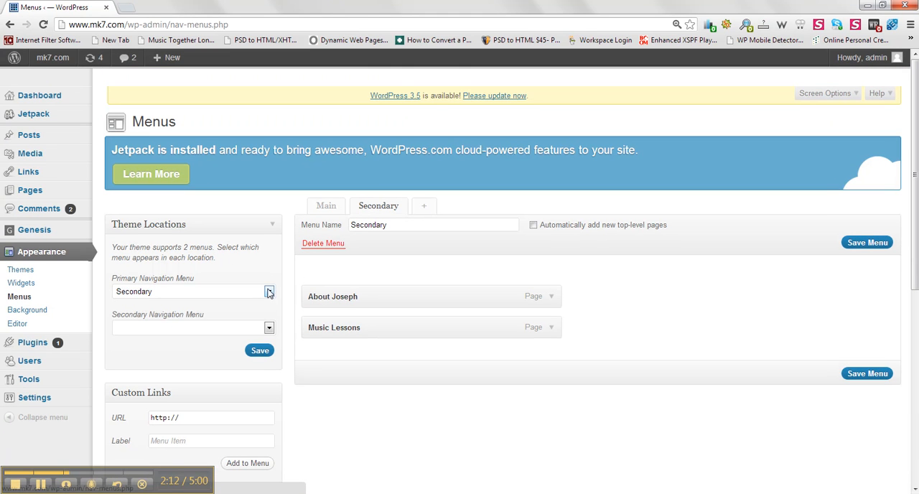
pyautogui.click(269, 293)
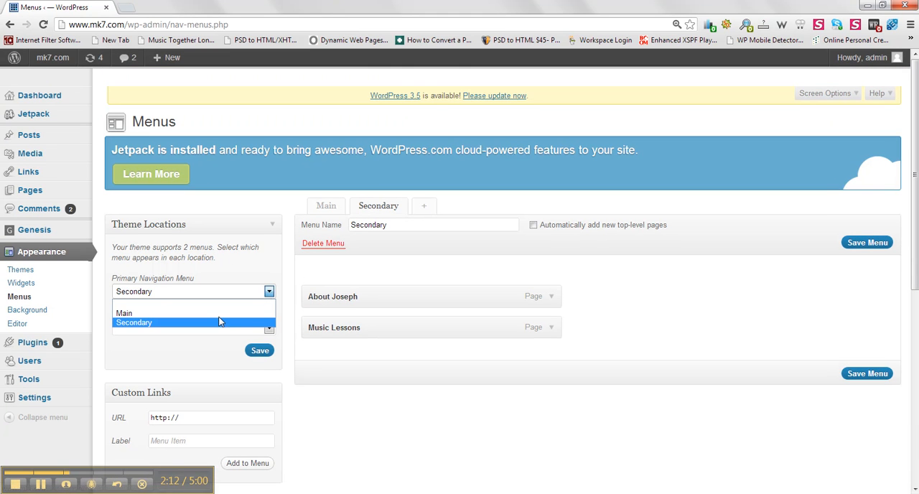
pyautogui.click(217, 314)
pyautogui.click(260, 352)
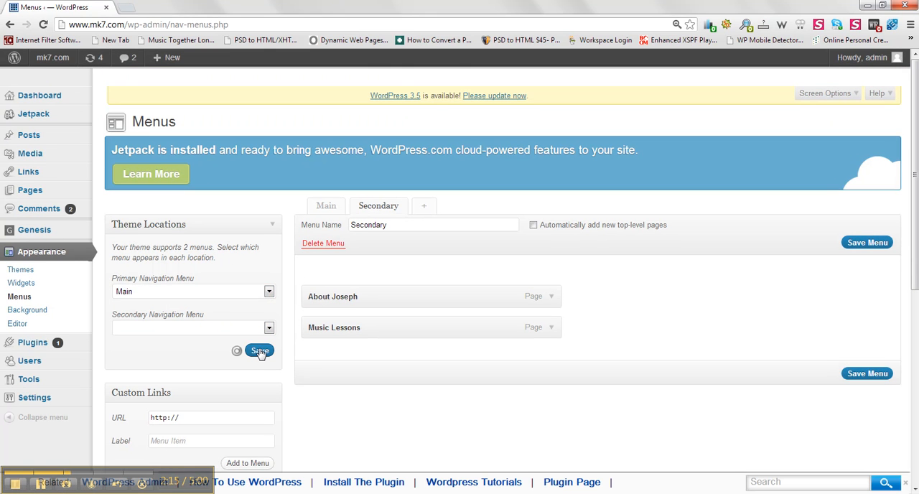
pyautogui.click(45, 59)
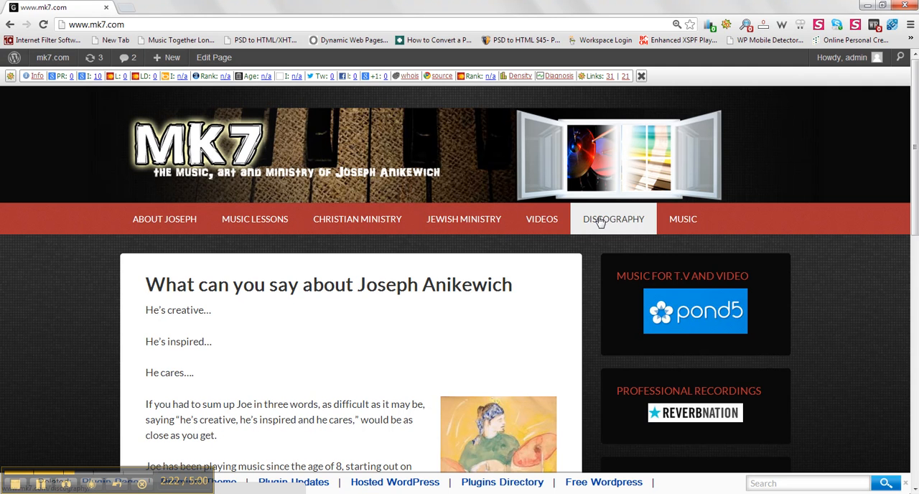
pyautogui.click(641, 76)
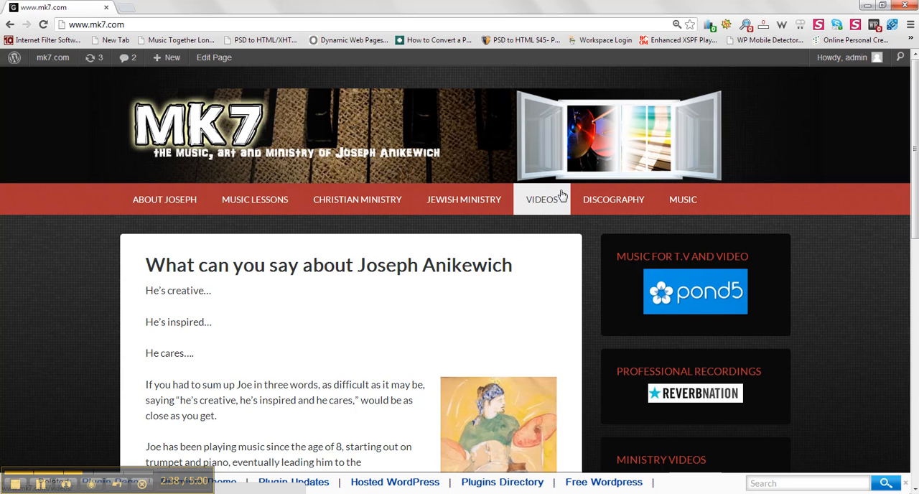
# Step: Return to the dashboard and open the Outreach Child Theme stylesheet (style.css) in the theme editor
pyautogui.moveTo(51, 59)
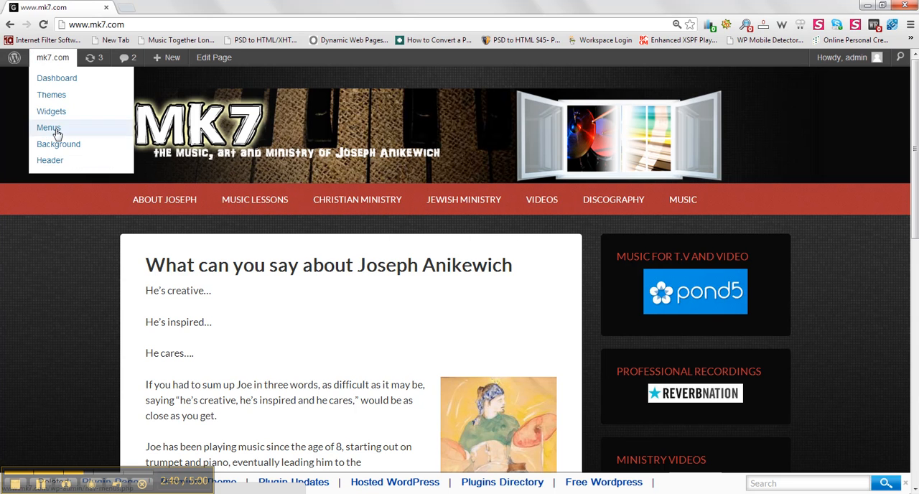
pyautogui.click(57, 62)
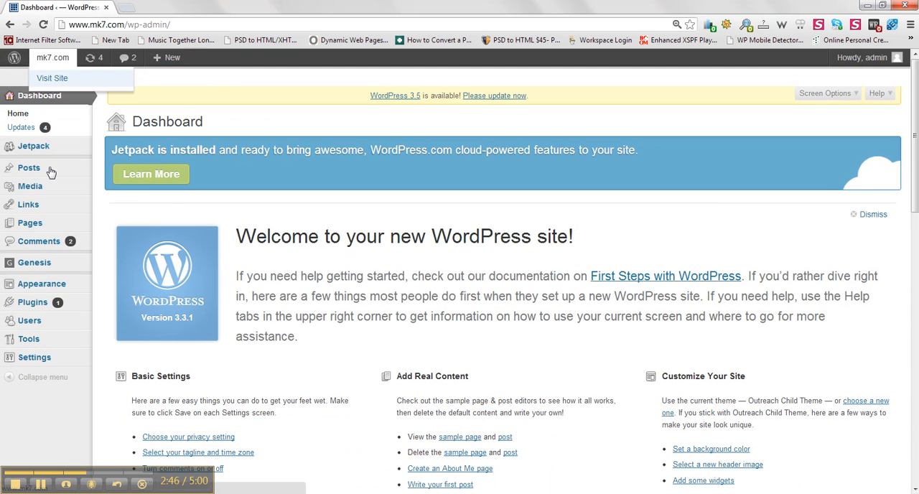
pyautogui.moveTo(80, 274)
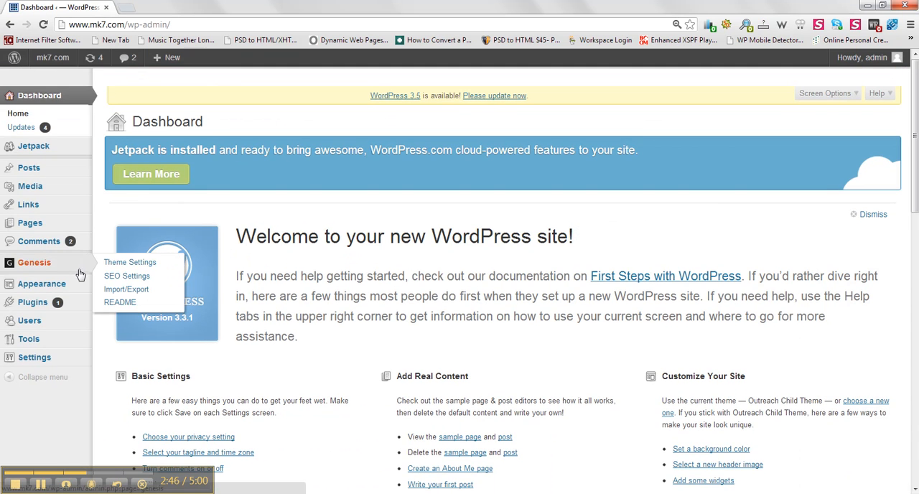
pyautogui.moveTo(80, 289)
pyautogui.click(114, 339)
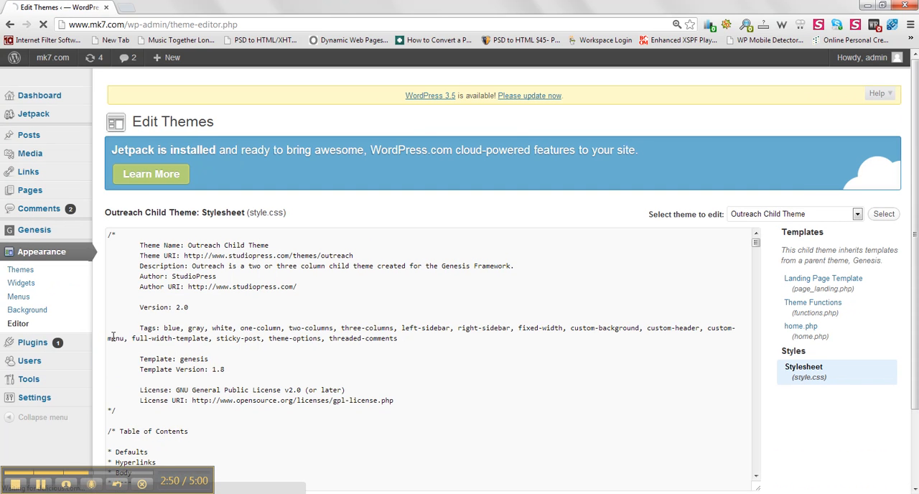
# Step: Find "li a" in the stylesheet and go to the .menu-primary hover and active link rules
pyautogui.hotkey('ctrl', 'f')
pyautogui.write('li a')
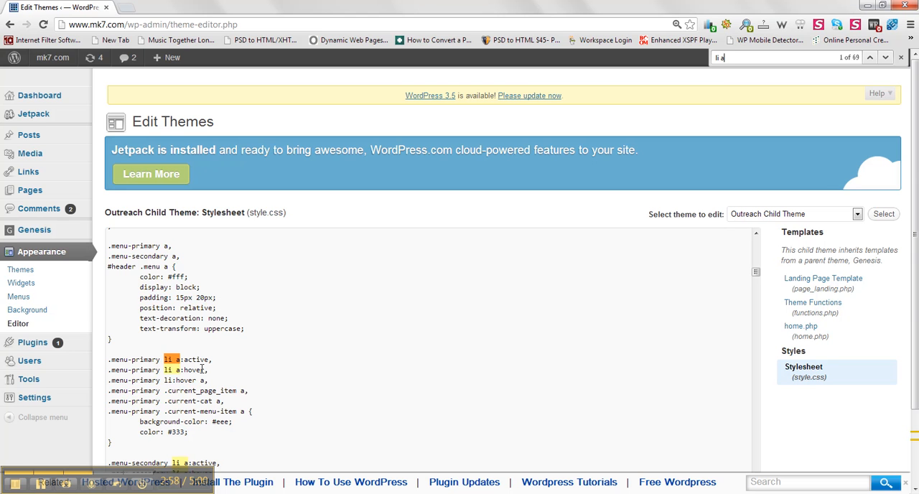
pyautogui.scroll(-3, 202, 369)
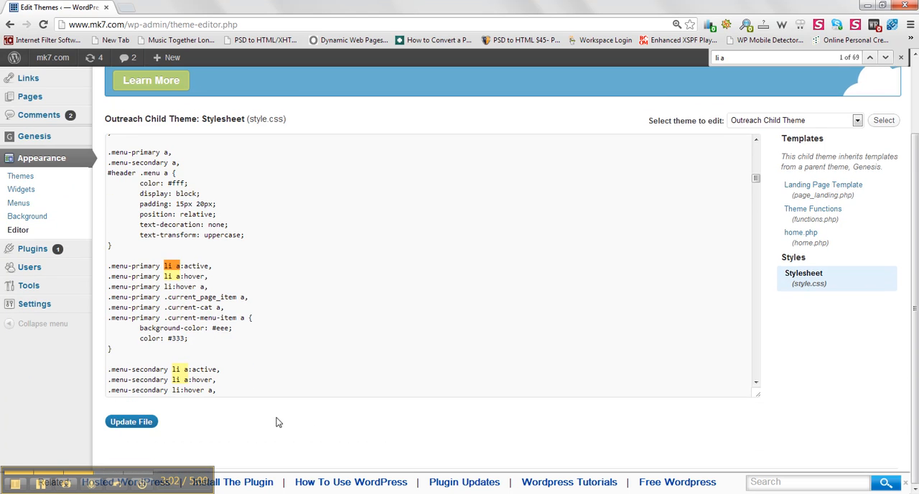
pyautogui.click(221, 307)
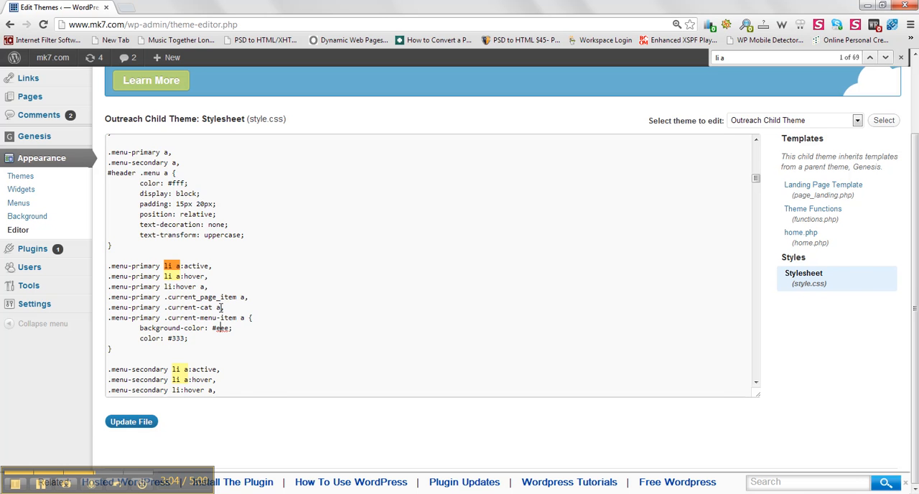
# Step: Examine the remaining primary and secondary menu rules, continuing down to the .outreach-blue color style's menu rules
pyautogui.scroll(-5, 220, 308)
pyautogui.press('Down')
pyautogui.press('Down')
pyautogui.press('Down')
pyautogui.press('Down')
pyautogui.press('Down')
pyautogui.press('Down')
pyautogui.press('Down')
pyautogui.press('Down')
pyautogui.press('Down')
pyautogui.press('Down')
pyautogui.press('Down')
pyautogui.press('Down')
pyautogui.press('Down')
pyautogui.press('Down')
pyautogui.press('Down')
pyautogui.press('Down')
pyautogui.press('Down')
pyautogui.press('Down')
pyautogui.press('Down')
pyautogui.press('Down')
pyautogui.press('Down')
pyautogui.press('Down')
pyautogui.press('Down')
pyautogui.press('Down')
pyautogui.press('Down')
pyautogui.press('Down')
pyautogui.press('Down')
pyautogui.press('Down')
pyautogui.press('Down')
pyautogui.press('Down')
pyautogui.press('Down')
pyautogui.press('Down')
pyautogui.press('Down')
pyautogui.press('Down')
pyautogui.press('Down')
pyautogui.press('Down')
pyautogui.press('Down')
pyautogui.press('Down')
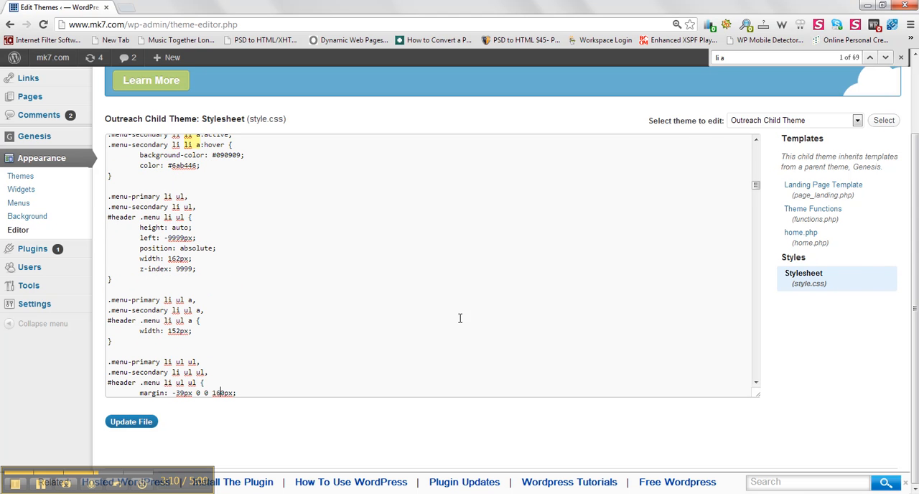
pyautogui.moveTo(756, 184); pyautogui.dragTo(749, 316)
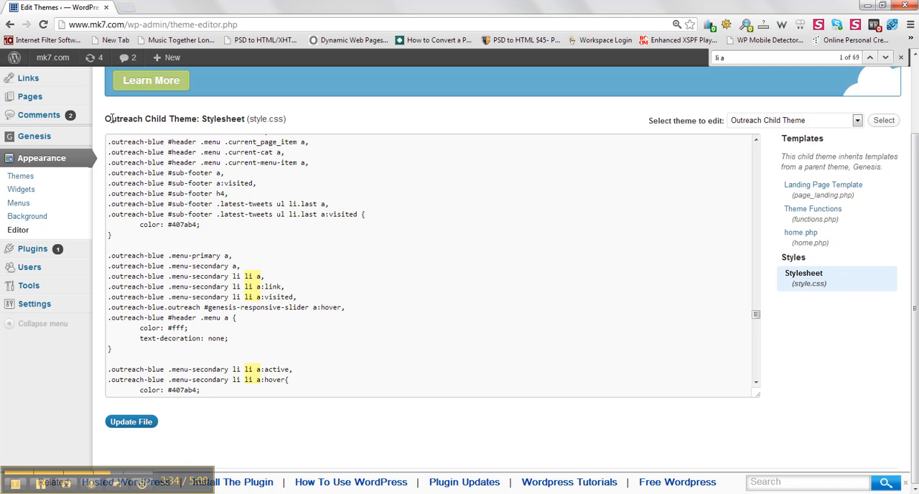
# Step: Open the menu management page with the Secondary menu and look over the custom link, page and category options
pyautogui.click(28, 204)
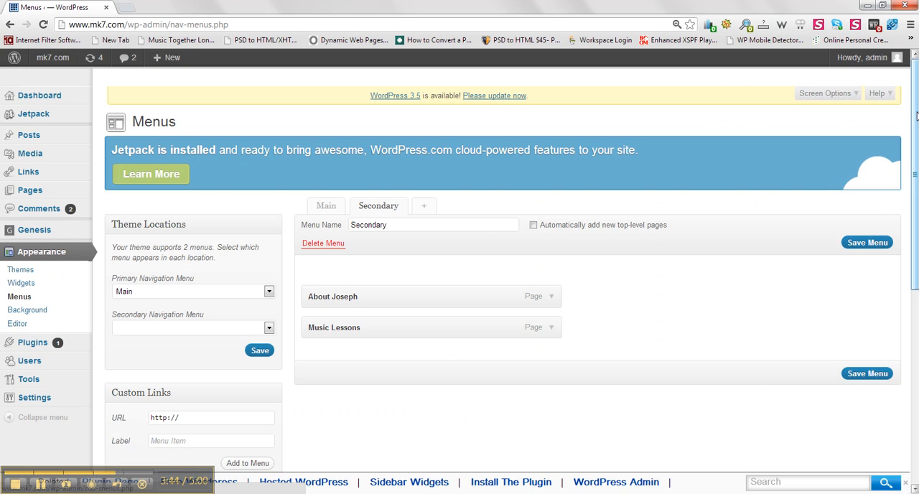
pyautogui.scroll(-4, 661, 243)
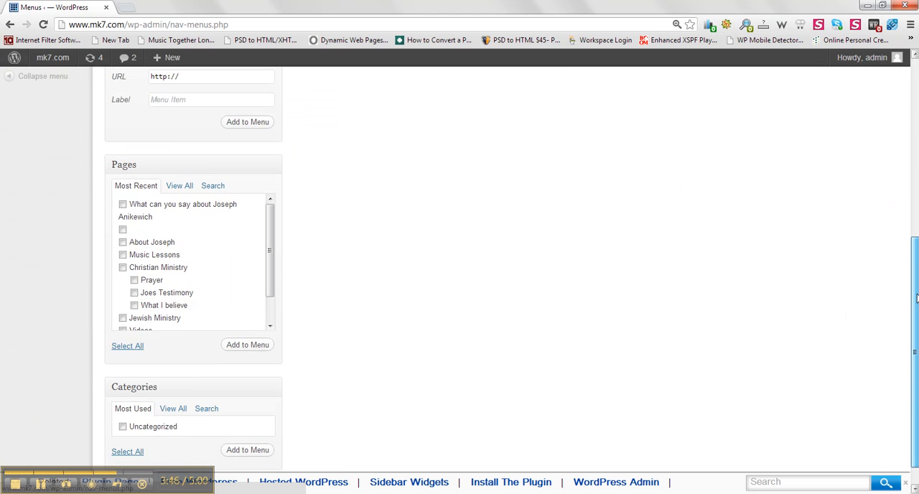
pyautogui.scroll(3, 908, 198)
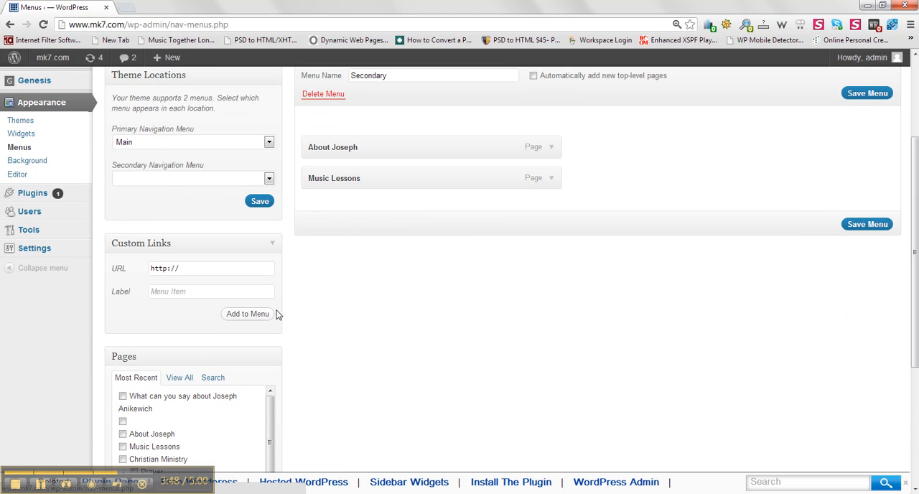
pyautogui.click(190, 270)
pyautogui.write('www.google.com')
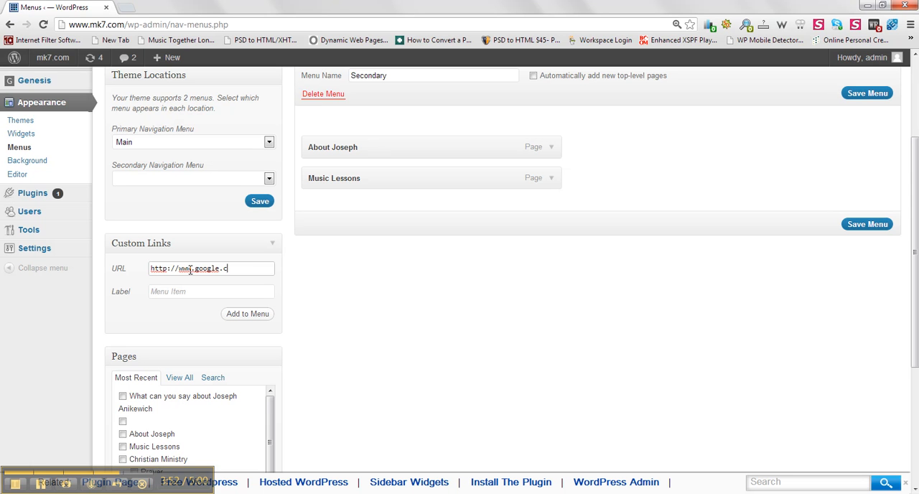
pyautogui.click(182, 293)
pyautogui.write('Google')
pyautogui.click(247, 316)
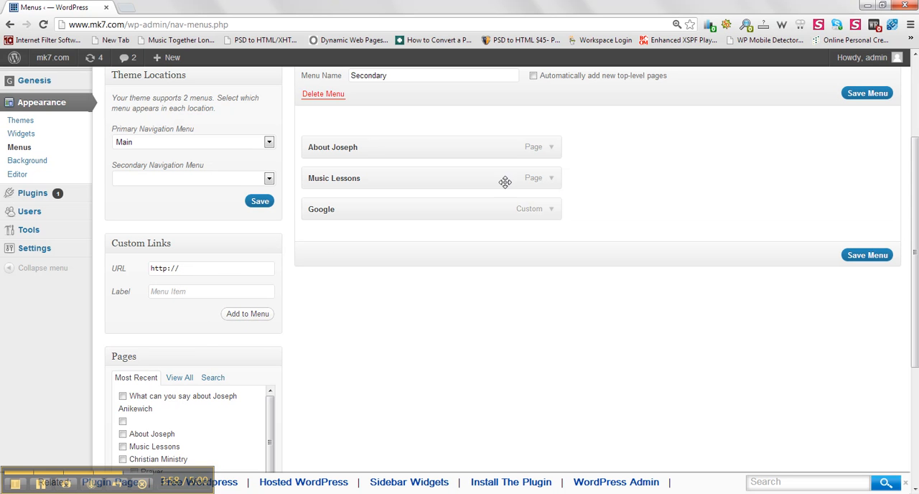
pyautogui.click(553, 209)
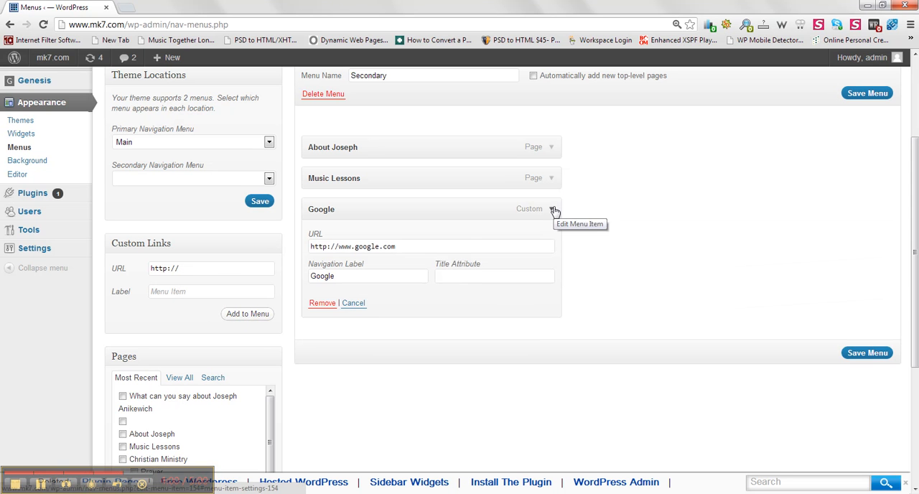